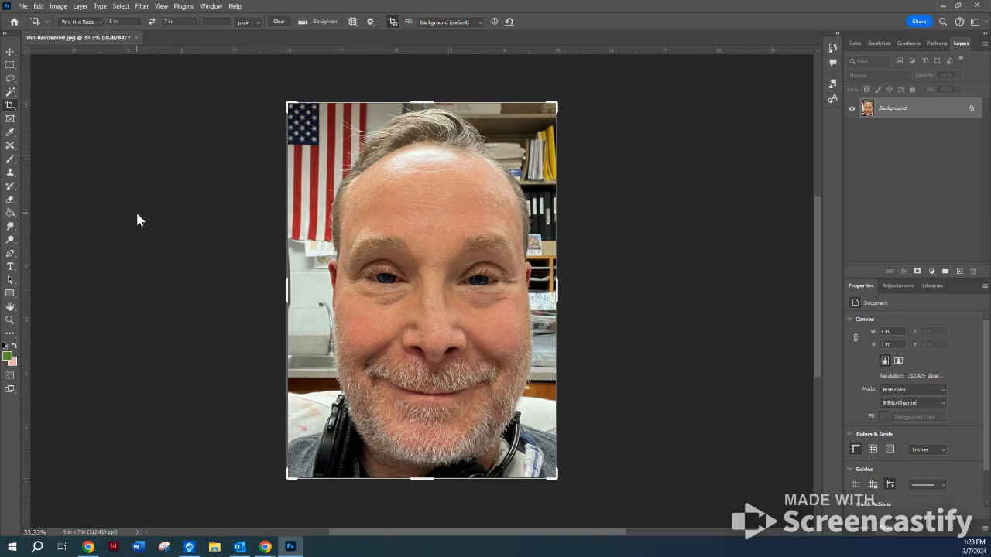
# Confirm the 5 x 7 in crop of the portrait photo.
pyautogui.press('Return')
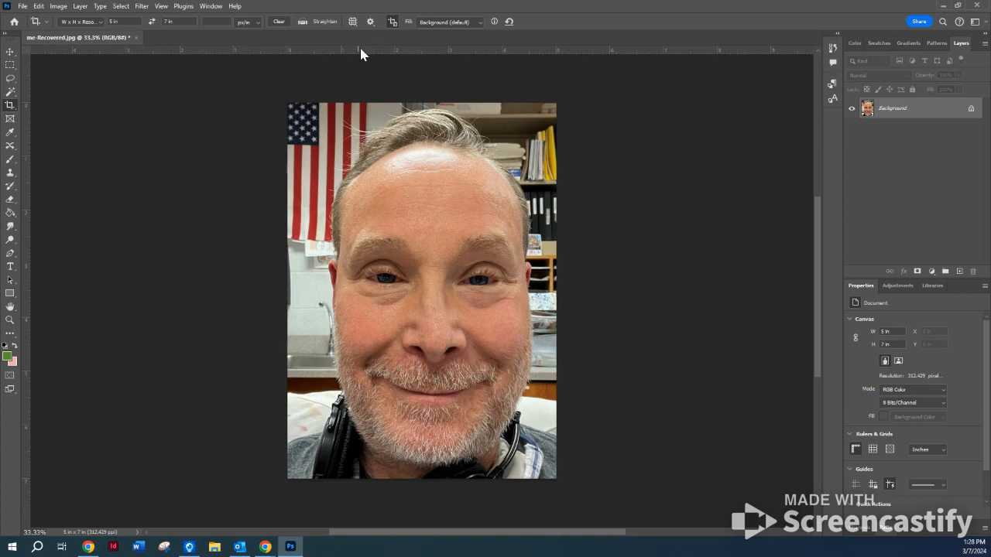
pyautogui.hotkey('ctrl', 'r')
pyautogui.hotkey('ctrl', 'r')
# Apply a Levels adjustment to the photo with the midtone input level set to about 0.86, keeping the black and white points at 0 and 255.
pyautogui.click(59, 8)
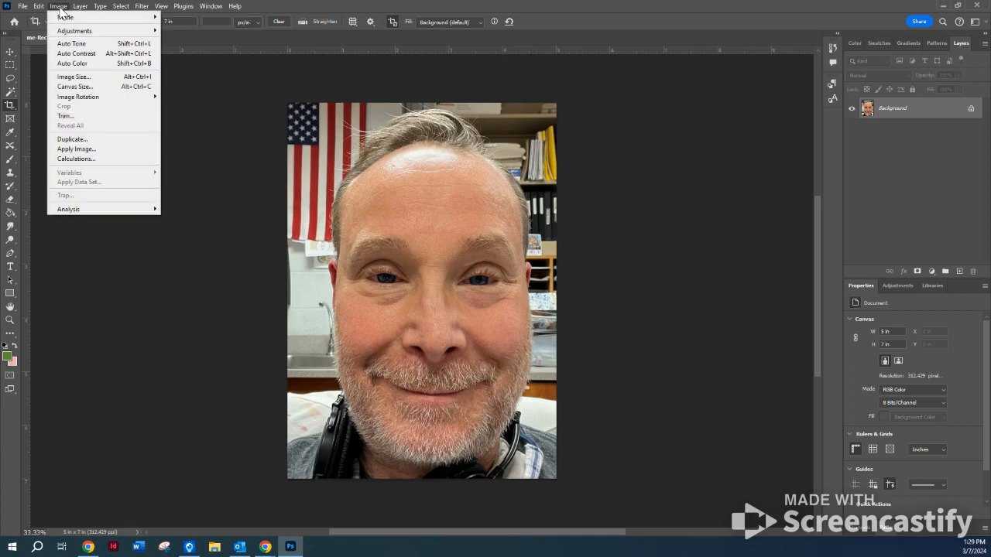
pyautogui.moveTo(77, 32)
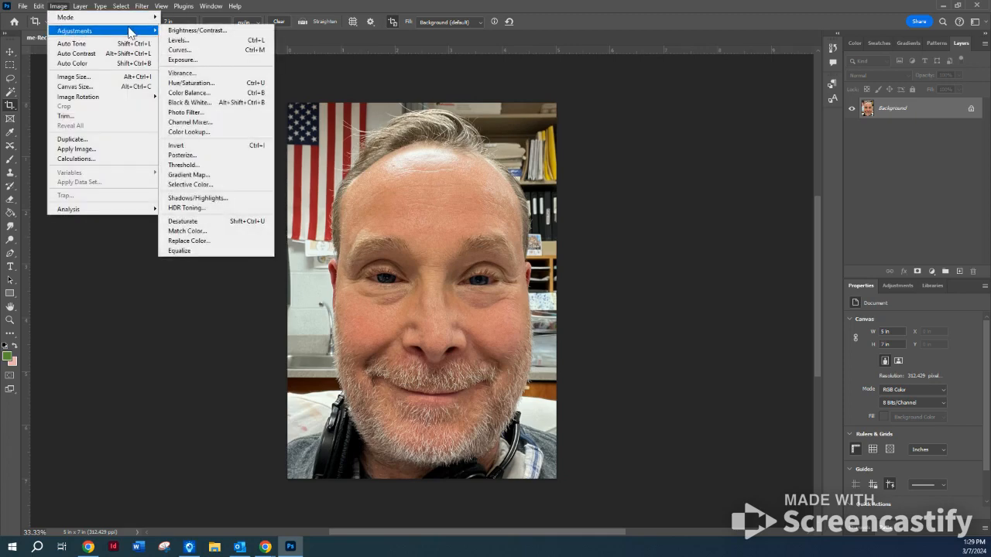
pyautogui.click(180, 41)
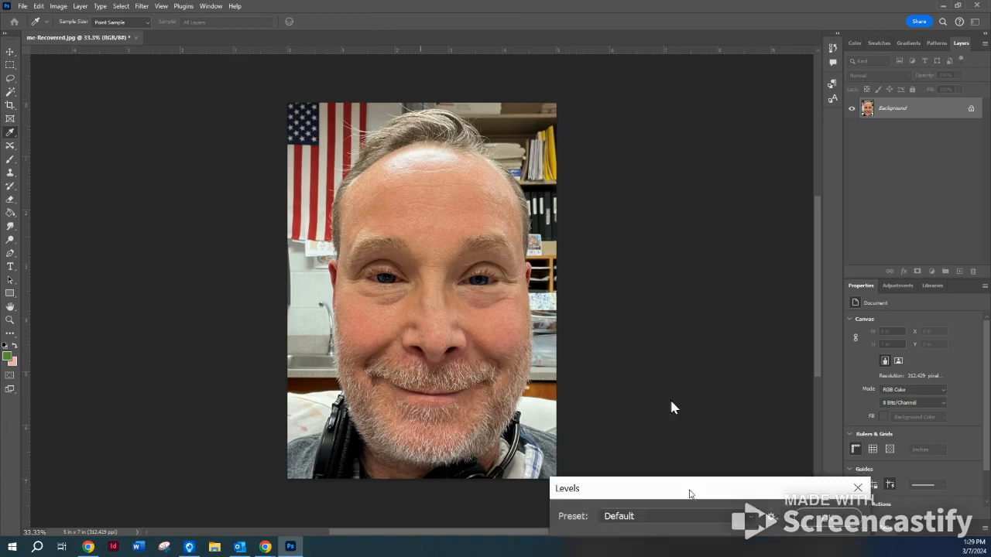
pyautogui.moveTo(648, 147); pyautogui.dragTo(647, 128)
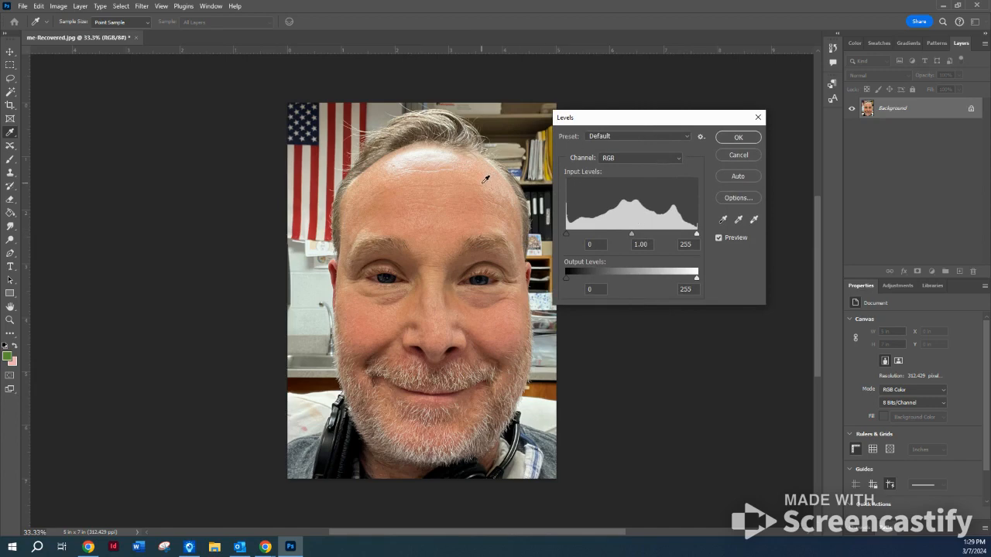
pyautogui.moveTo(581, 120); pyautogui.dragTo(594, 106)
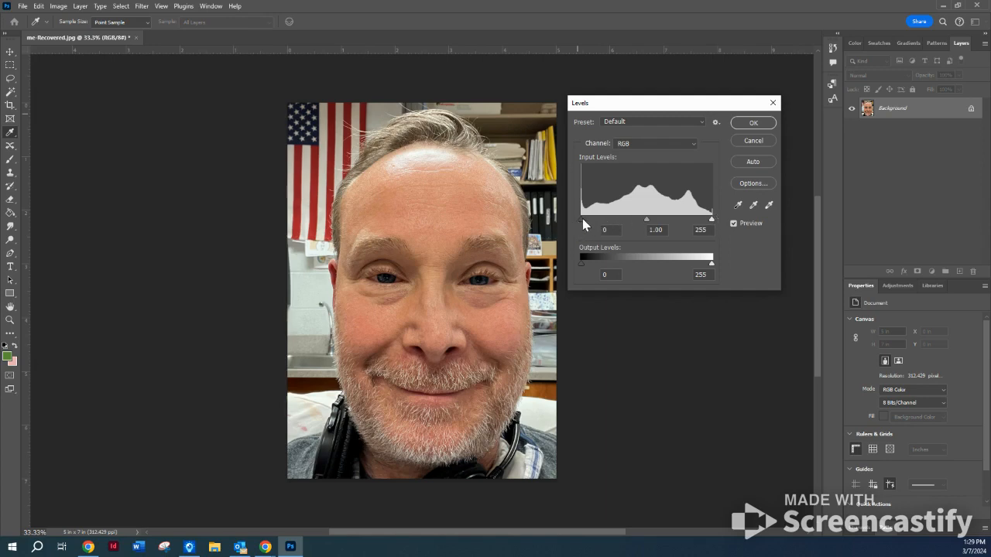
pyautogui.moveTo(582, 218)
pyautogui.mouseDown()
pyautogui.moveTo(650, 218)
pyautogui.moveTo(582, 218)
pyautogui.mouseUp()
pyautogui.moveTo(712, 219)
pyautogui.mouseDown()
pyautogui.moveTo(697, 220)
pyautogui.moveTo(711, 219)
pyautogui.mouseUp()
pyautogui.click(712, 219)
pyautogui.moveTo(647, 223)
pyautogui.mouseDown()
pyautogui.moveTo(639, 219)
pyautogui.moveTo(648, 220)
pyautogui.mouseUp()
pyautogui.click(654, 222)
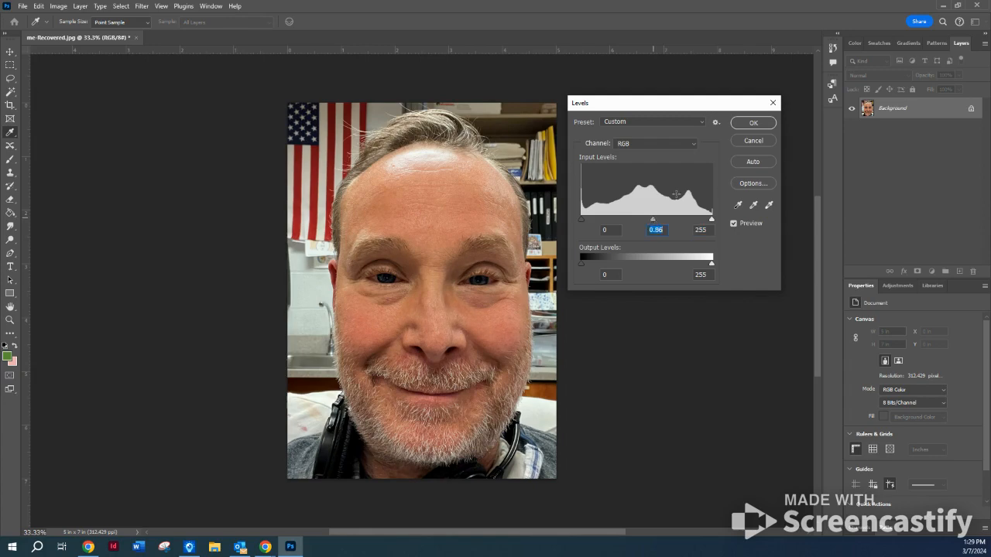
pyautogui.click(735, 120)
# Switch to the Move tool and examine the photo's histogram in the Levels adjustment without applying any changes.
pyautogui.press('c')
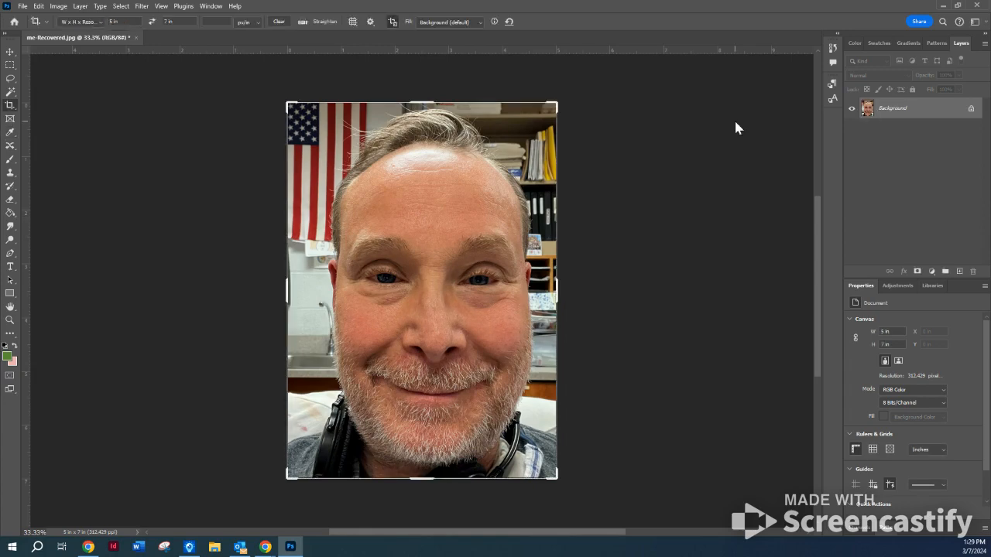
pyautogui.click(77, 6)
pyautogui.click(11, 53)
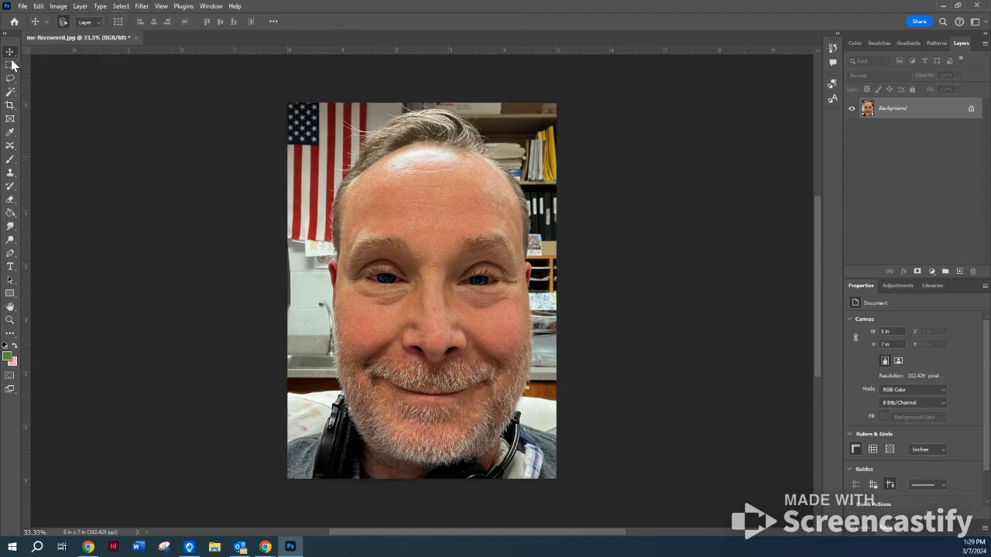
pyautogui.click(62, 8)
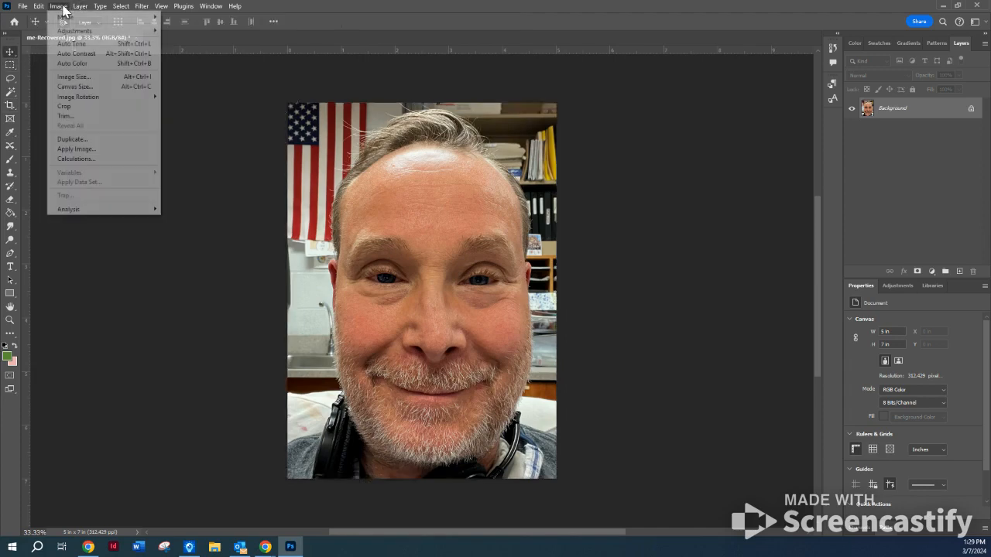
pyautogui.moveTo(77, 31)
pyautogui.click(197, 39)
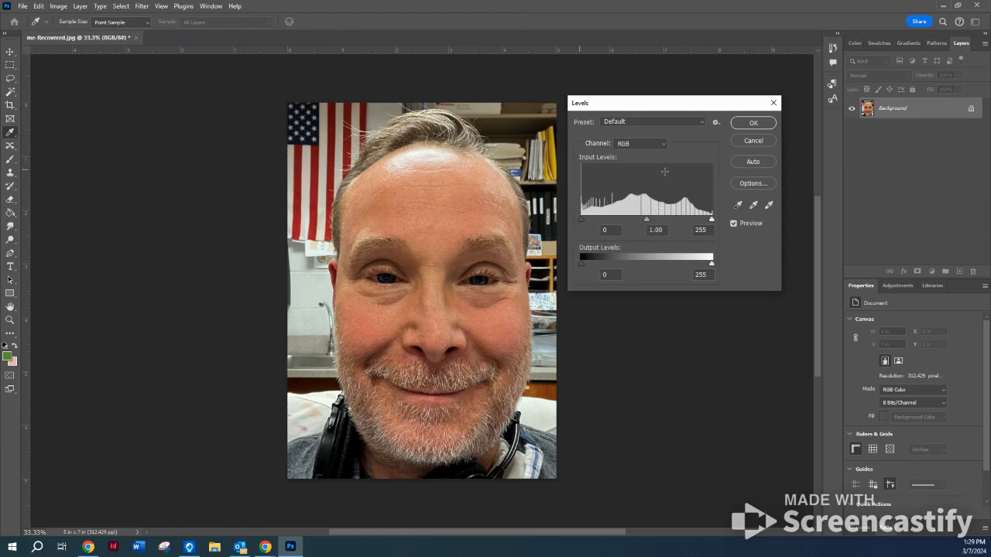
pyautogui.click(751, 140)
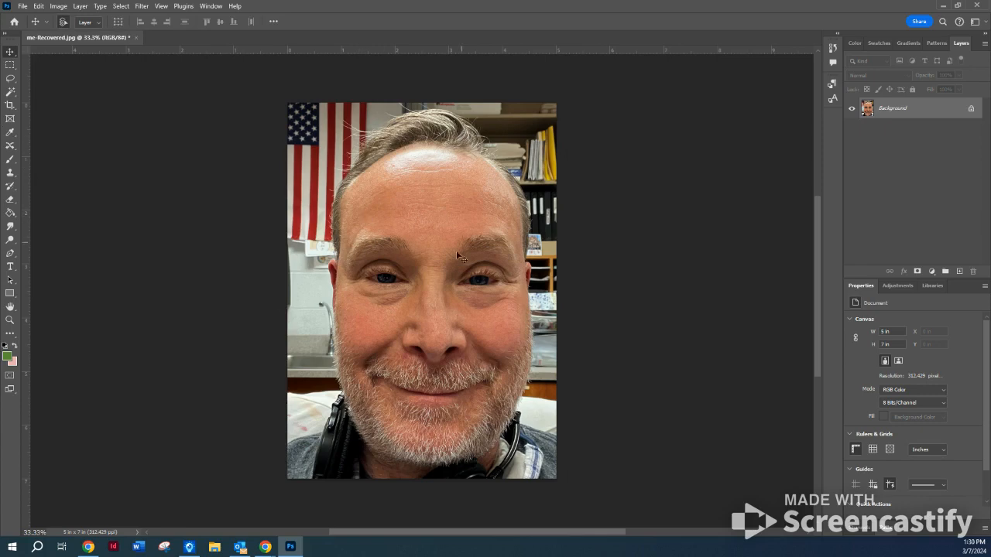
# Zoom in on the light reflection in the eye up to 12800% to examine the individual pixels.
pyautogui.click(10, 320)
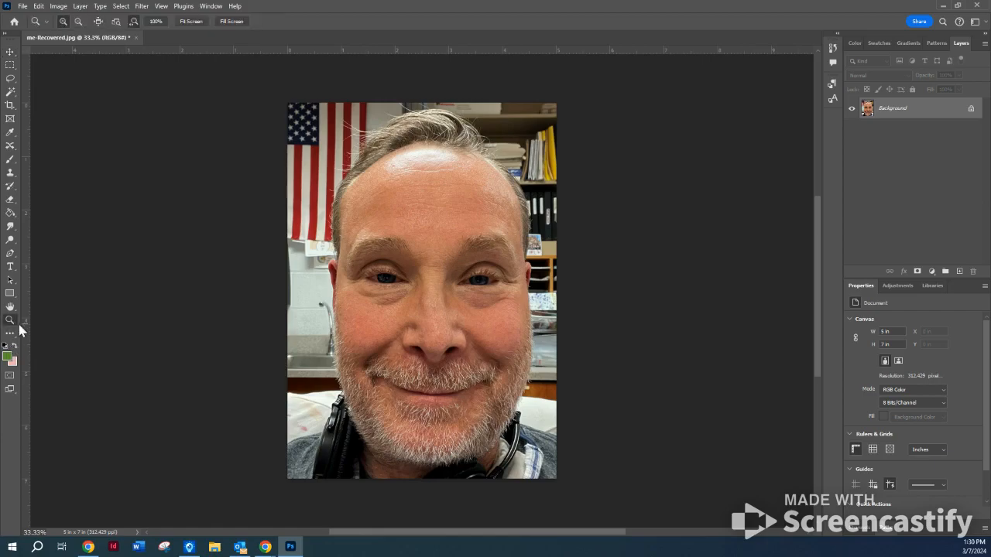
pyautogui.click(410, 292)
pyautogui.click(421, 280)
pyautogui.click(421, 280)
pyautogui.click(418, 282)
pyautogui.click(407, 271)
pyautogui.click(213, 199)
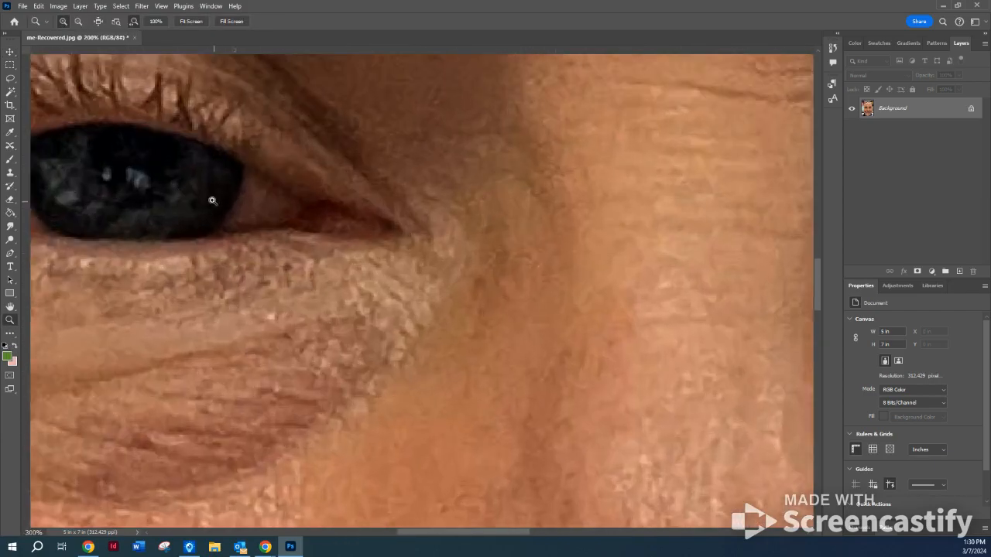
pyautogui.click(208, 196)
pyautogui.click(121, 163)
pyautogui.click(127, 165)
pyautogui.click(126, 162)
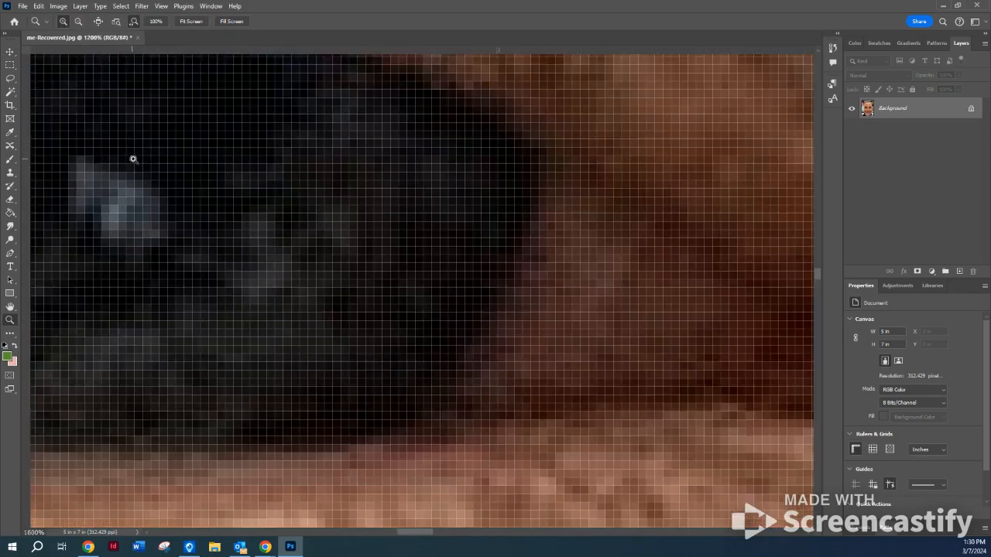
pyautogui.click(132, 157)
pyautogui.click(132, 166)
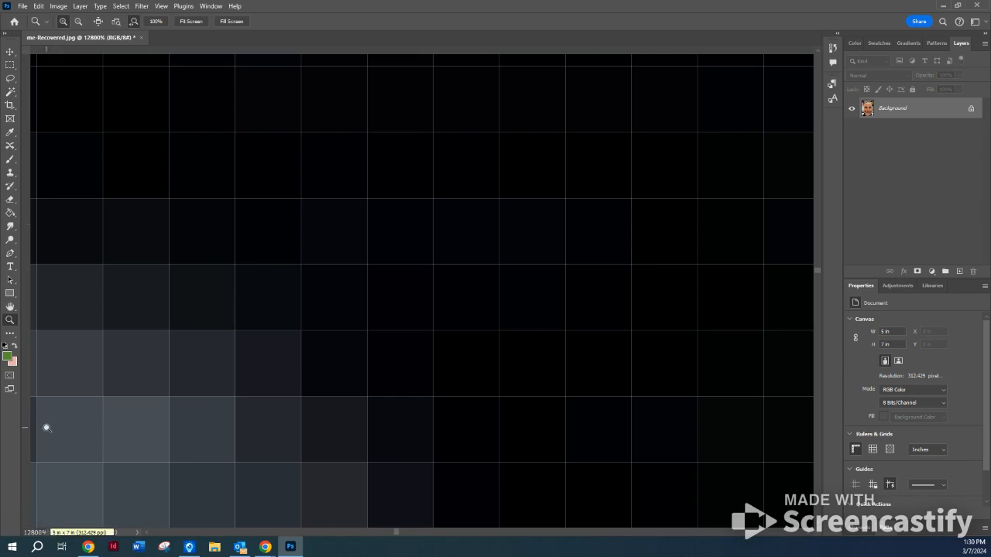
# Compare the whole photo fitted to the window with its 100% view, ending on the fitted view.
pyautogui.doubleClick(11, 307)
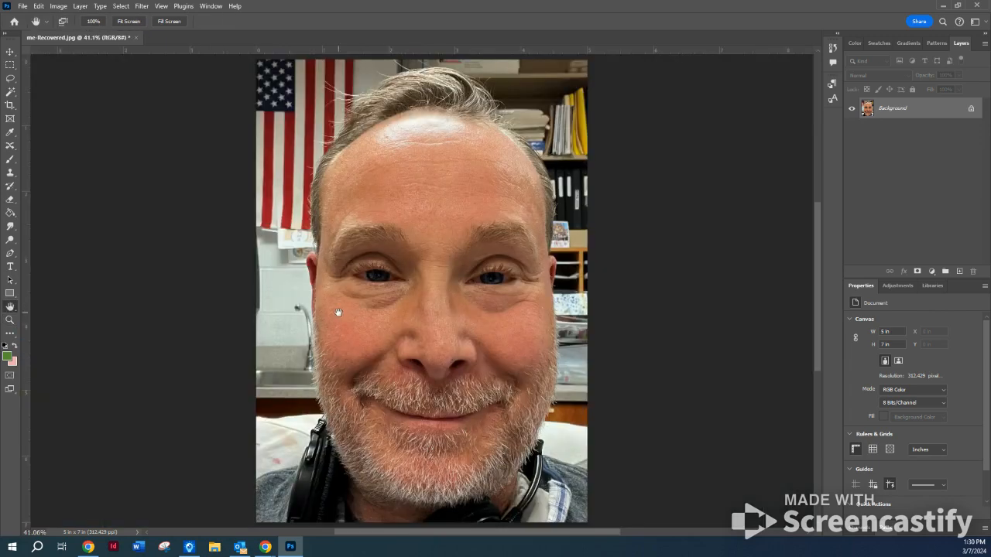
pyautogui.doubleClick(10, 320)
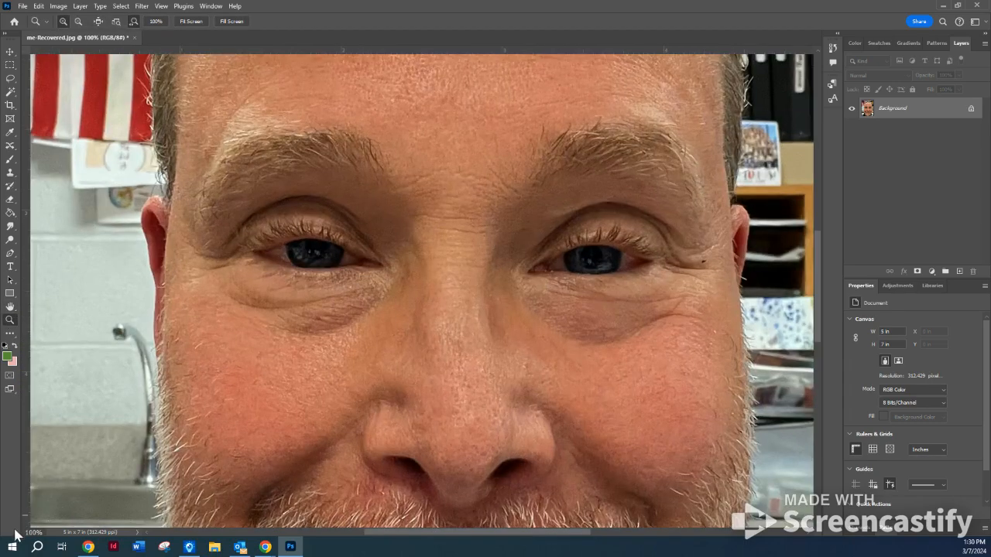
pyautogui.doubleClick(11, 307)
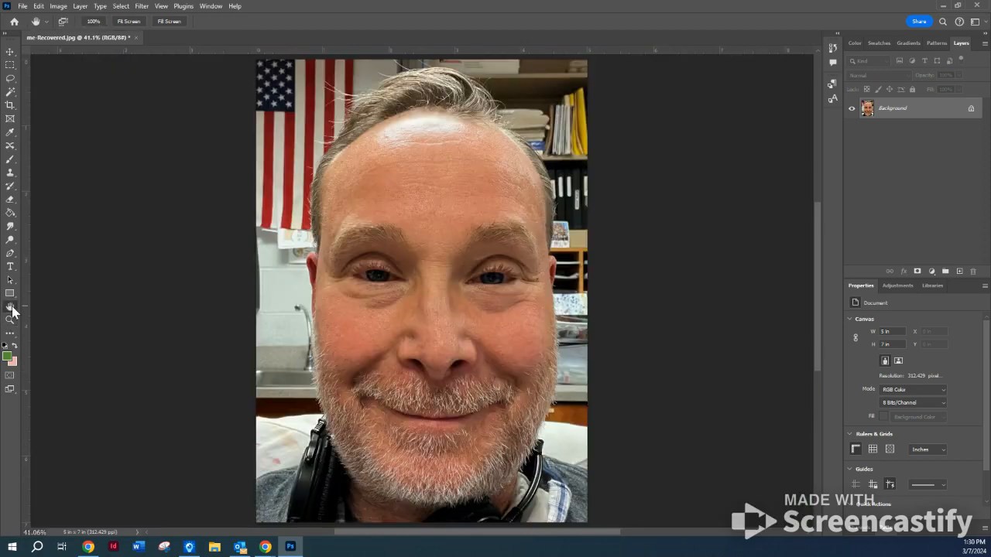
# Start a Vibrance adjustment on the photo, test vibrance at -100 and +100, and set it to +19.
pyautogui.click(59, 8)
pyautogui.moveTo(124, 31)
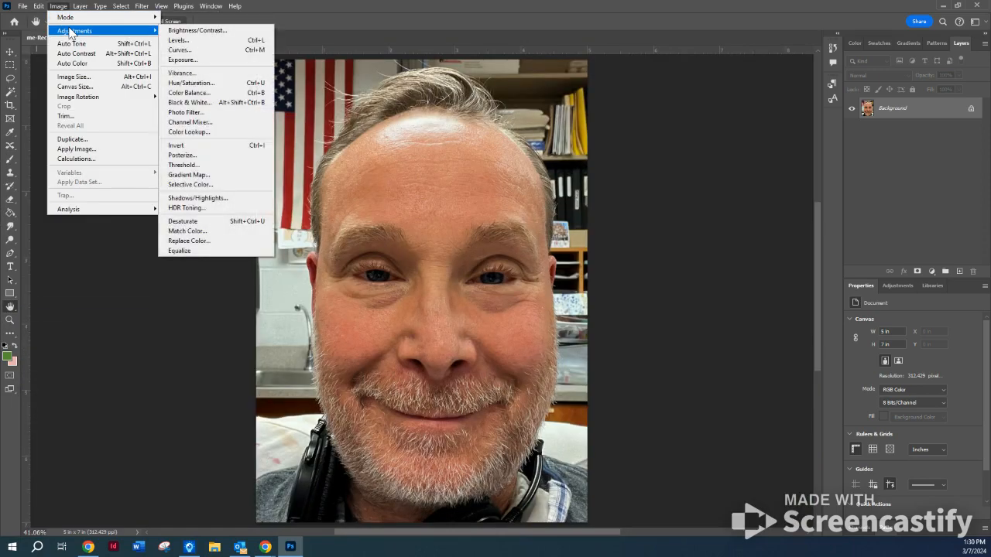
pyautogui.click(182, 73)
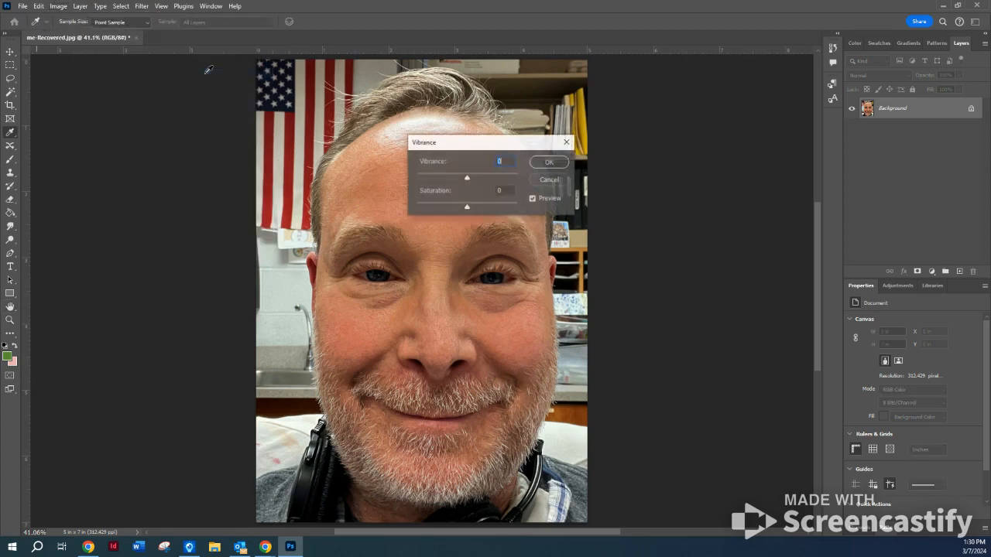
pyautogui.moveTo(433, 145); pyautogui.dragTo(624, 132)
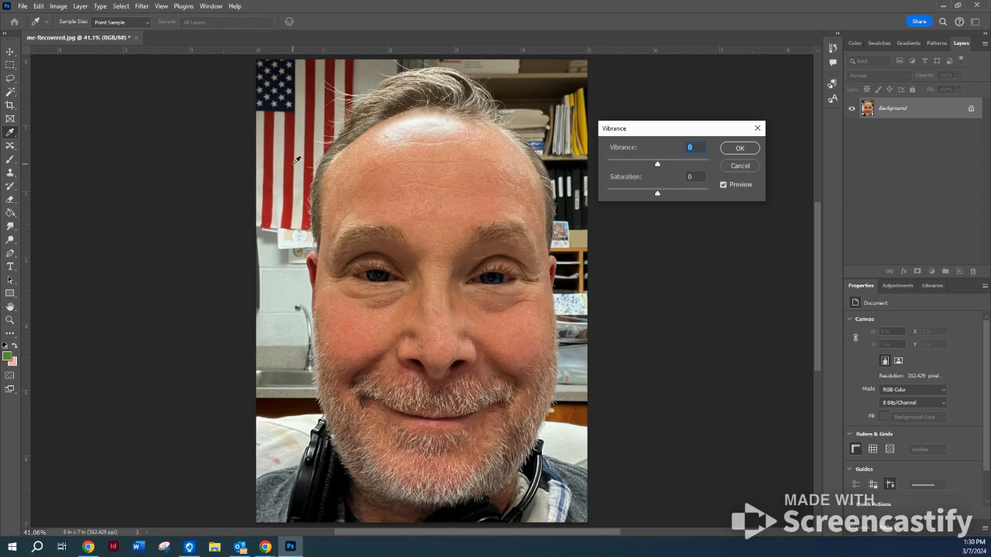
pyautogui.moveTo(660, 166); pyautogui.dragTo(593, 169)
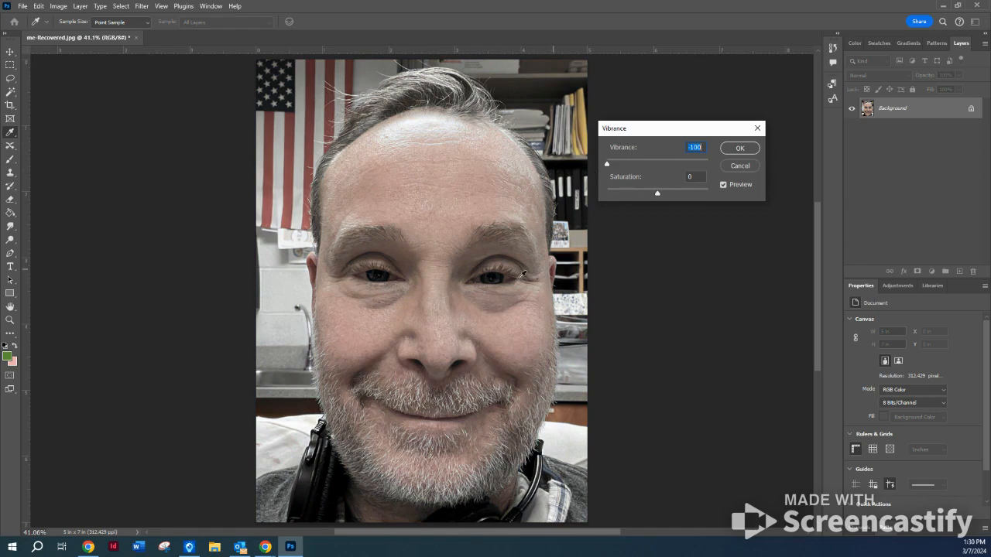
pyautogui.moveTo(607, 163); pyautogui.dragTo(757, 176)
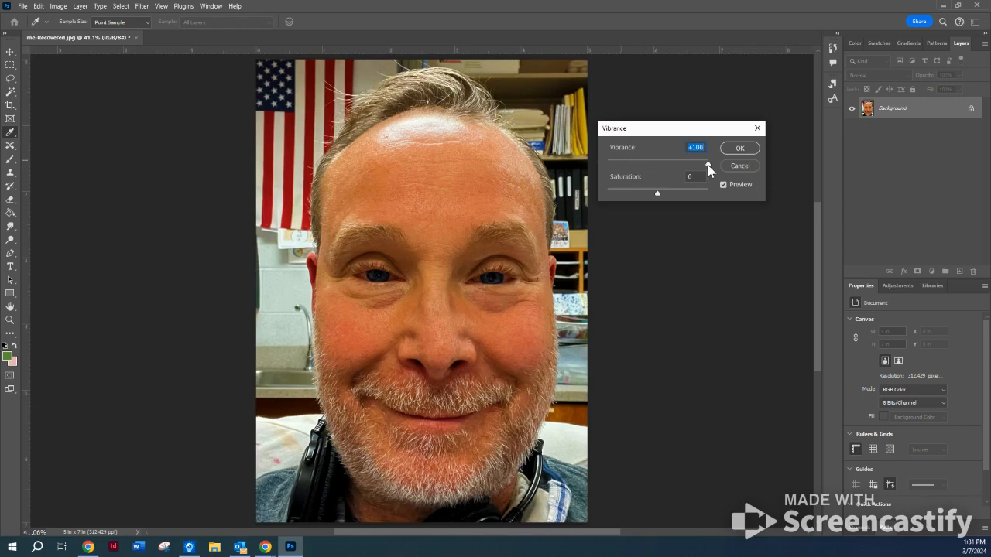
pyautogui.moveTo(709, 169); pyautogui.dragTo(675, 171)
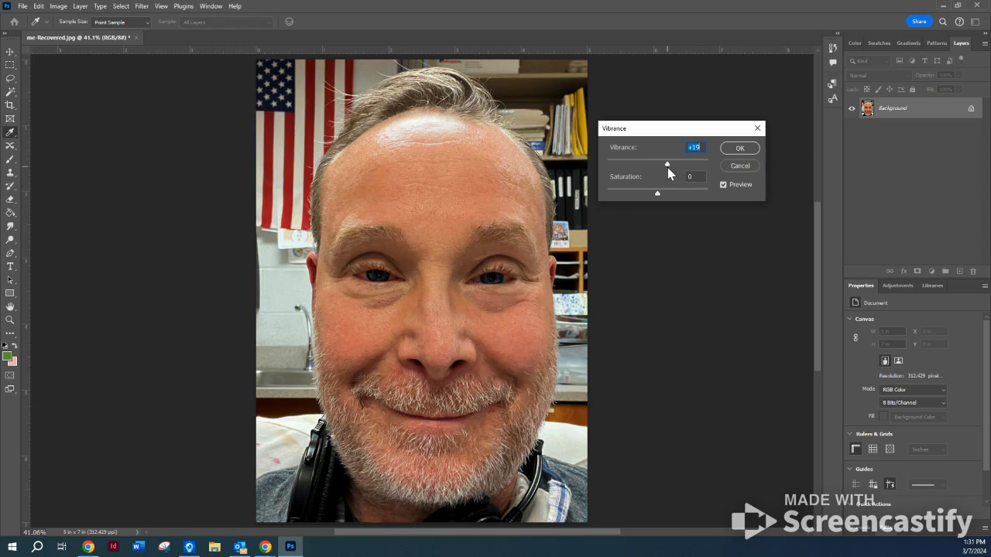
# Test the saturation at -100, set it to +9, and apply the Vibrance adjustment.
pyautogui.moveTo(657, 194); pyautogui.dragTo(655, 197)
pyautogui.moveTo(655, 195); pyautogui.dragTo(590, 190)
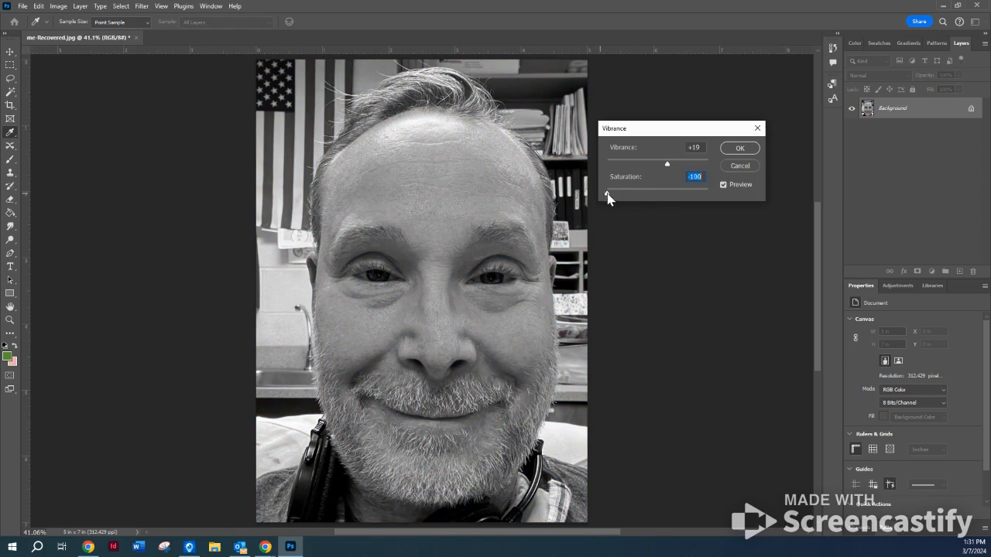
pyautogui.moveTo(605, 194); pyautogui.dragTo(662, 197)
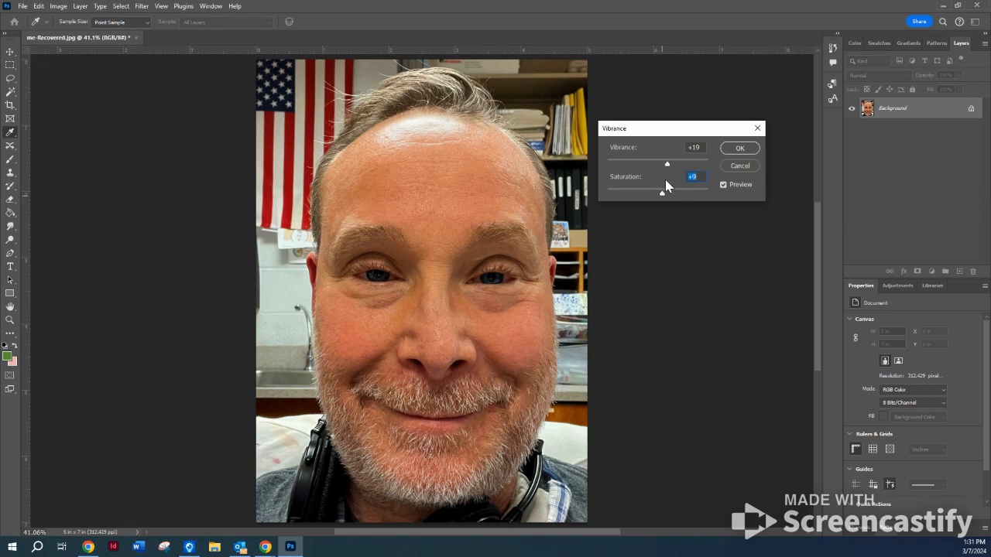
pyautogui.click(739, 149)
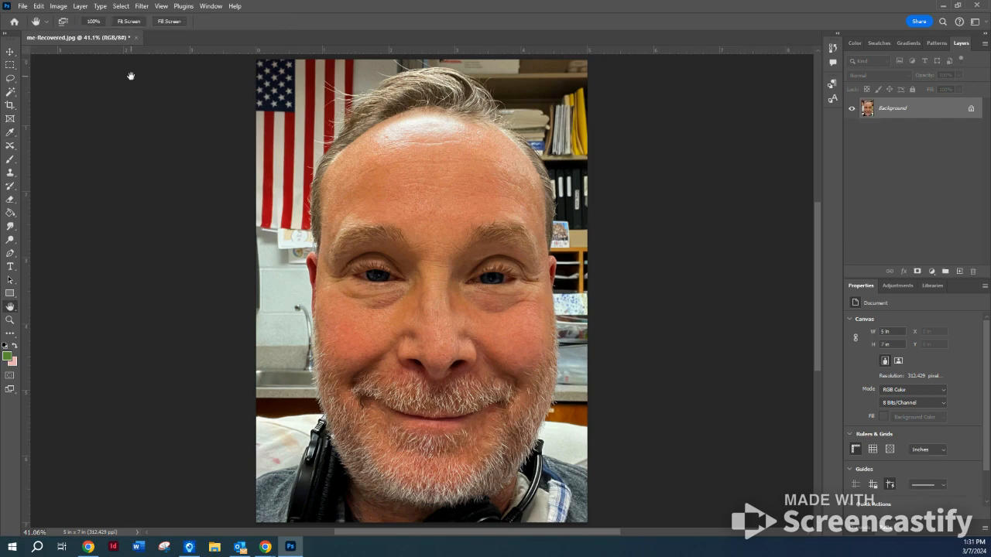
# Try a Hue/Saturation adjustment with hue -6, saturation +1 and lightness +3, testing saturation at +100 as well, and discard it.
pyautogui.click(62, 7)
pyautogui.moveTo(74, 31)
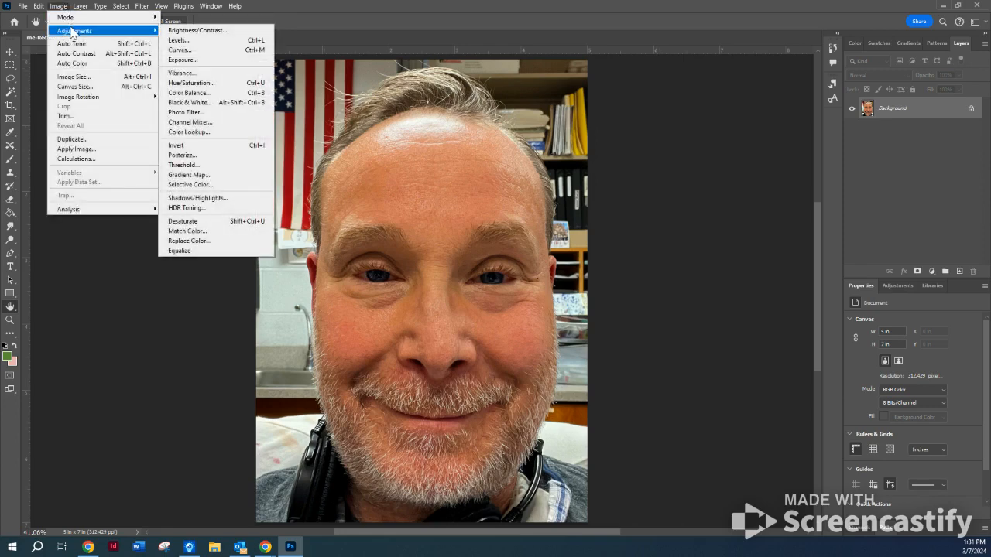
pyautogui.click(207, 83)
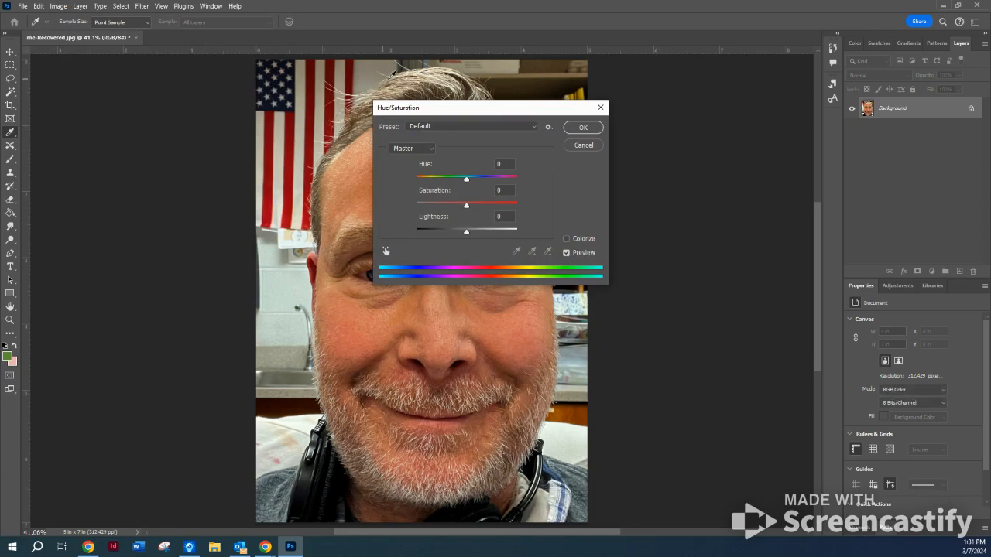
pyautogui.moveTo(448, 113); pyautogui.dragTo(667, 98)
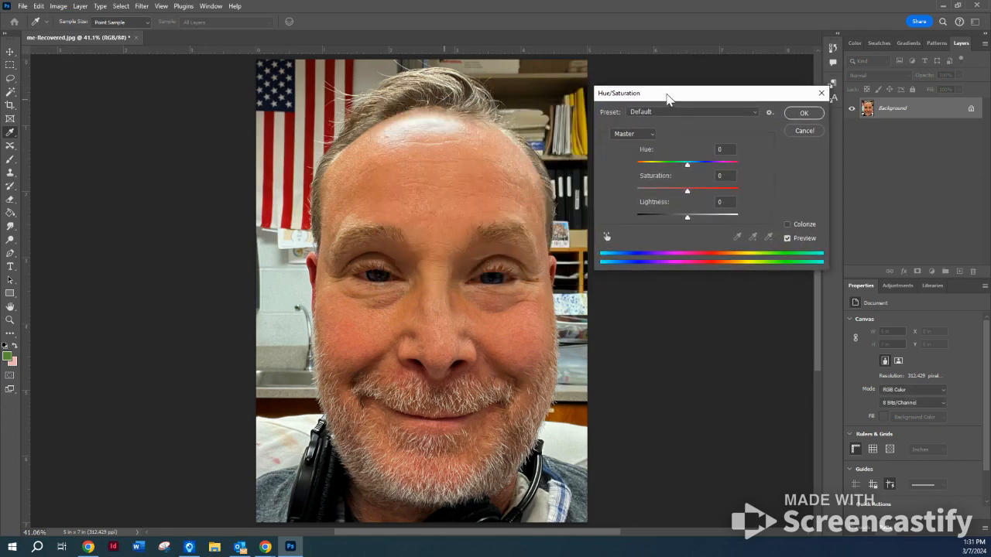
pyautogui.click(688, 192)
pyautogui.moveTo(687, 192); pyautogui.dragTo(764, 194)
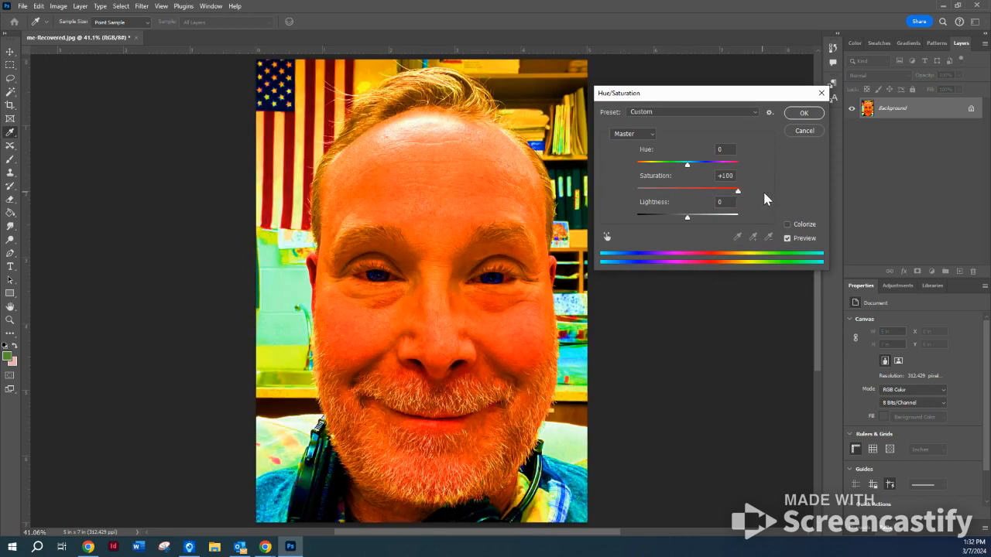
pyautogui.moveTo(738, 193); pyautogui.dragTo(690, 200)
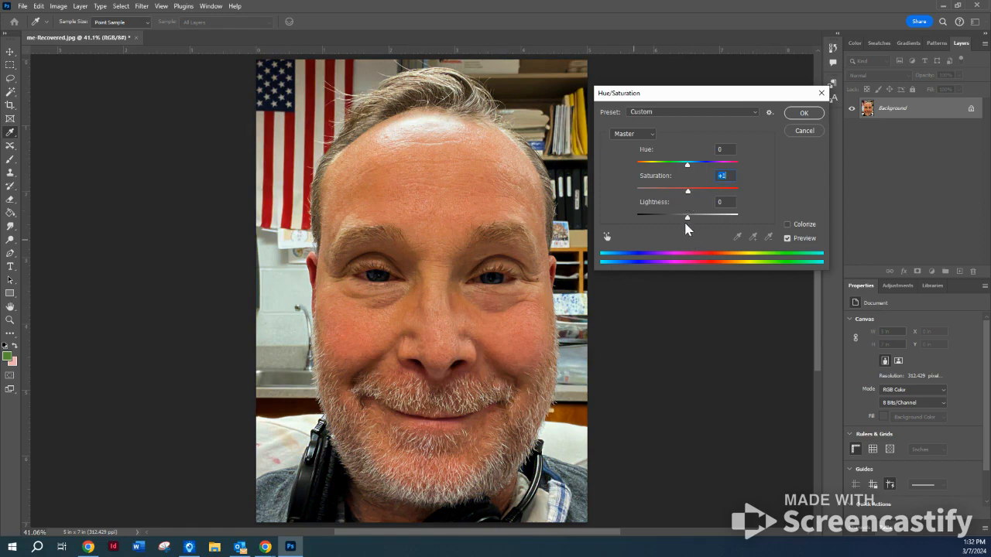
pyautogui.moveTo(687, 219)
pyautogui.mouseDown()
pyautogui.moveTo(634, 225)
pyautogui.moveTo(778, 244)
pyautogui.moveTo(688, 234)
pyautogui.mouseUp()
pyautogui.moveTo(687, 164)
pyautogui.mouseDown()
pyautogui.moveTo(708, 166)
pyautogui.moveTo(665, 170)
pyautogui.moveTo(685, 172)
pyautogui.mouseUp()
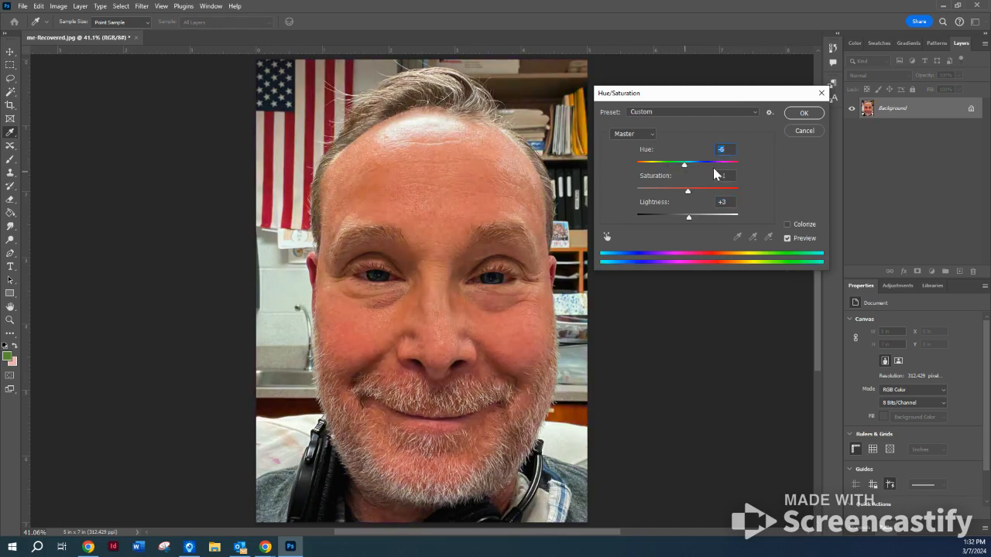
pyautogui.click(804, 131)
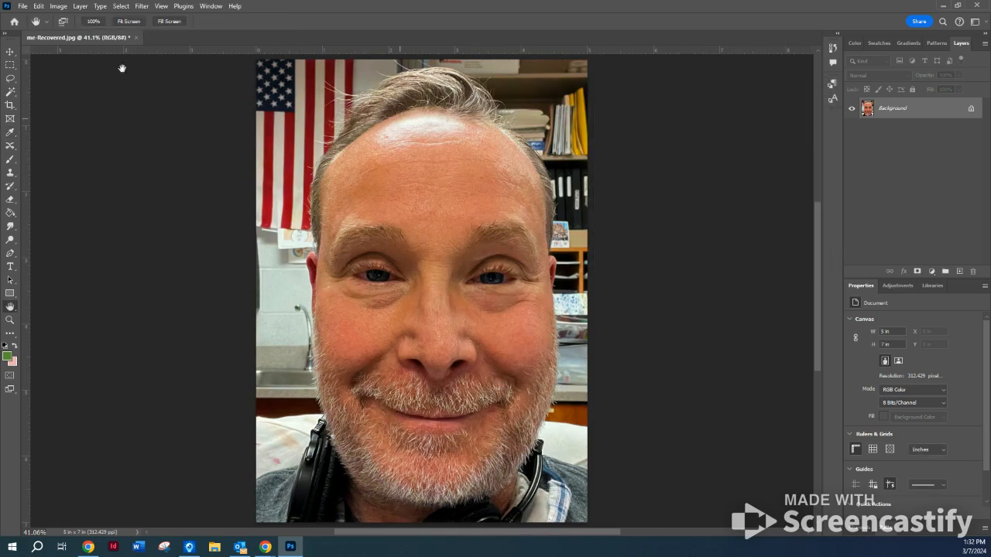
# Apply a midtones Color Balance adjustment to the photo with cyan-red -10, magenta-green +4 and yellow-blue +24, testing cyan-red at -100 first.
pyautogui.click(54, 6)
pyautogui.moveTo(81, 31)
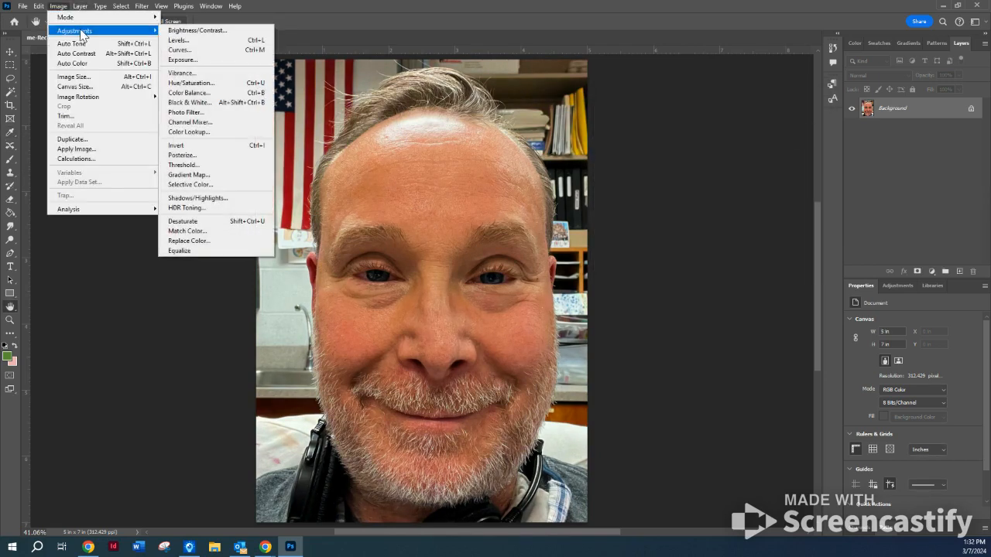
pyautogui.click(186, 93)
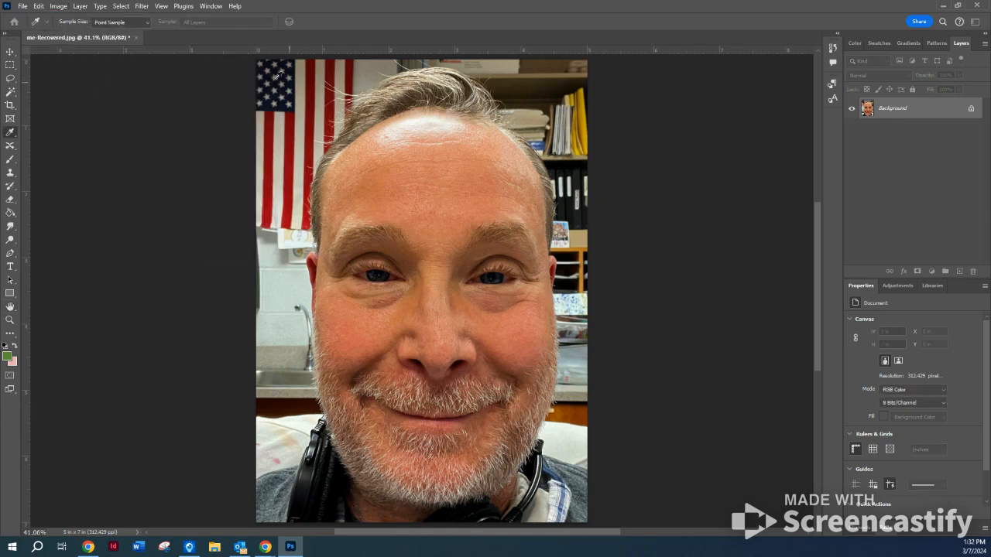
pyautogui.click(59, 7)
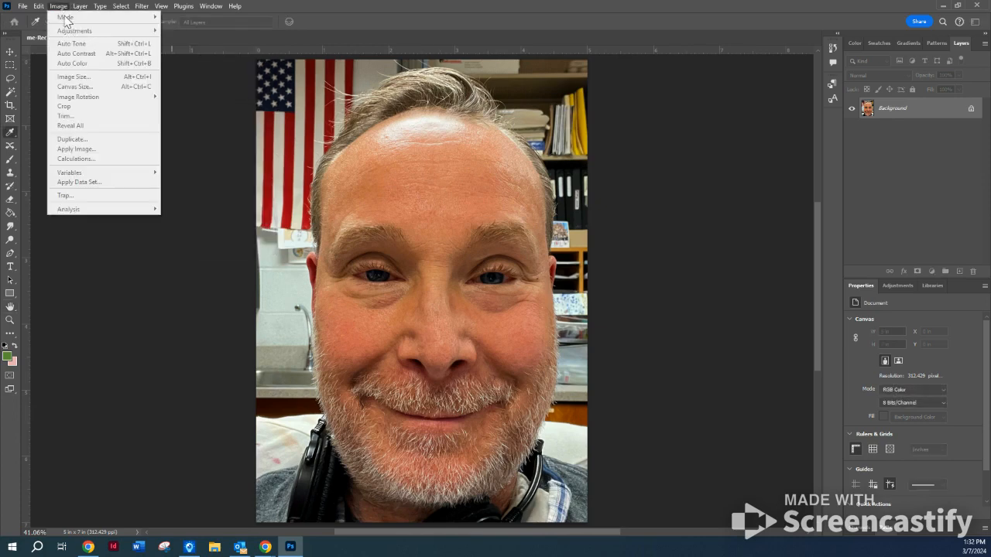
pyautogui.click(59, 7)
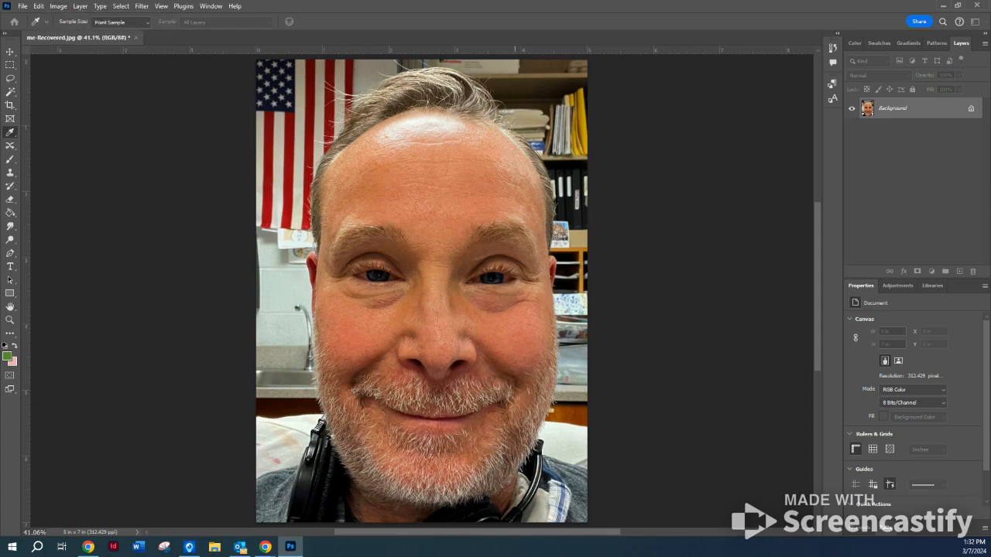
pyautogui.moveTo(634, 254); pyautogui.dragTo(656, 120)
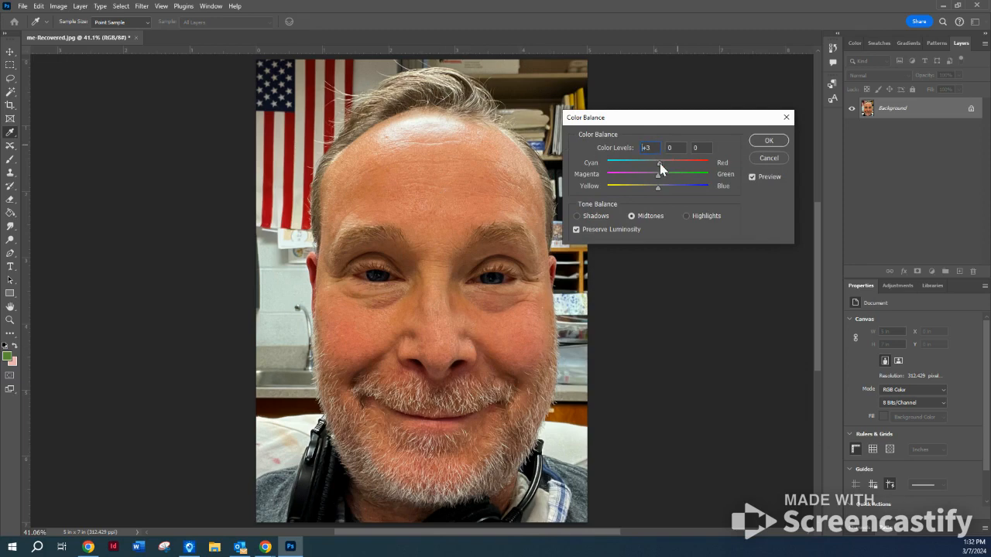
pyautogui.moveTo(659, 163); pyautogui.dragTo(605, 175)
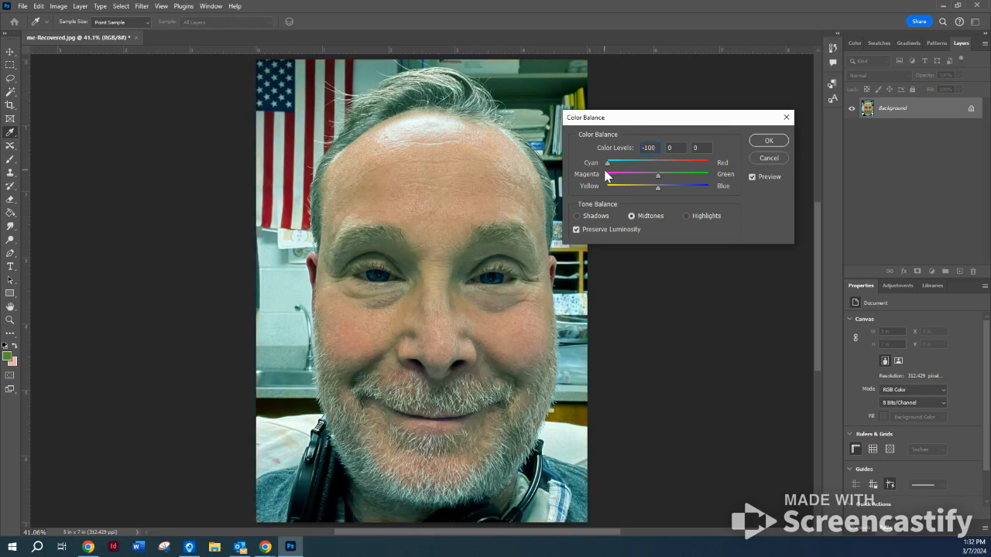
pyautogui.click(650, 163)
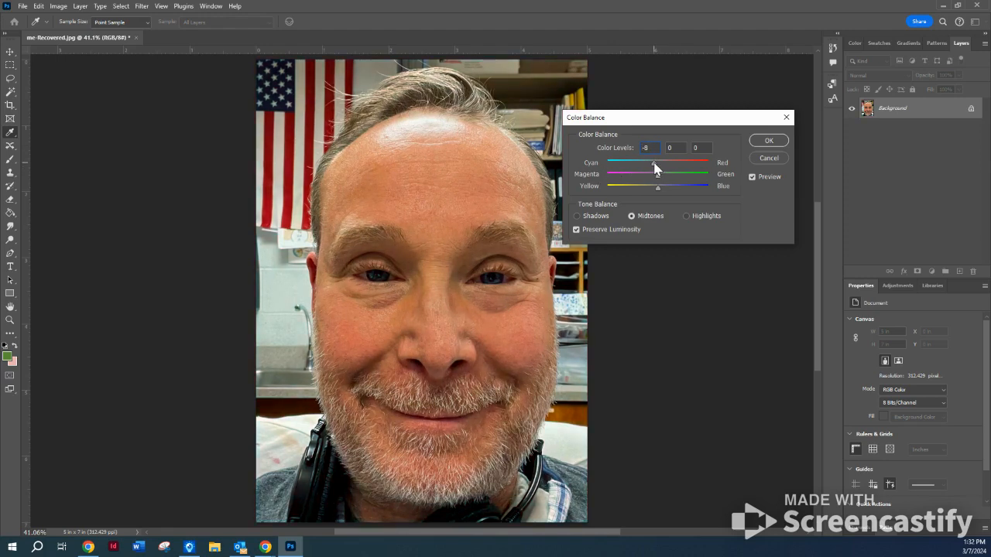
pyautogui.moveTo(655, 167); pyautogui.dragTo(653, 168)
pyautogui.moveTo(657, 176)
pyautogui.mouseDown()
pyautogui.moveTo(686, 178)
pyautogui.moveTo(667, 176)
pyautogui.moveTo(655, 192)
pyautogui.moveTo(670, 188)
pyautogui.mouseUp()
pyautogui.click(770, 140)
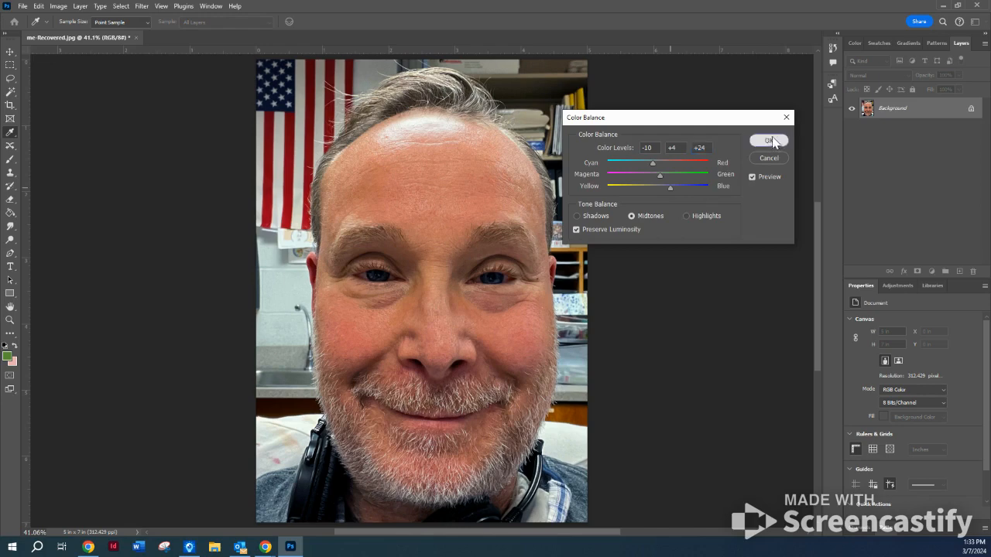
pyautogui.click(59, 6)
pyautogui.moveTo(89, 31)
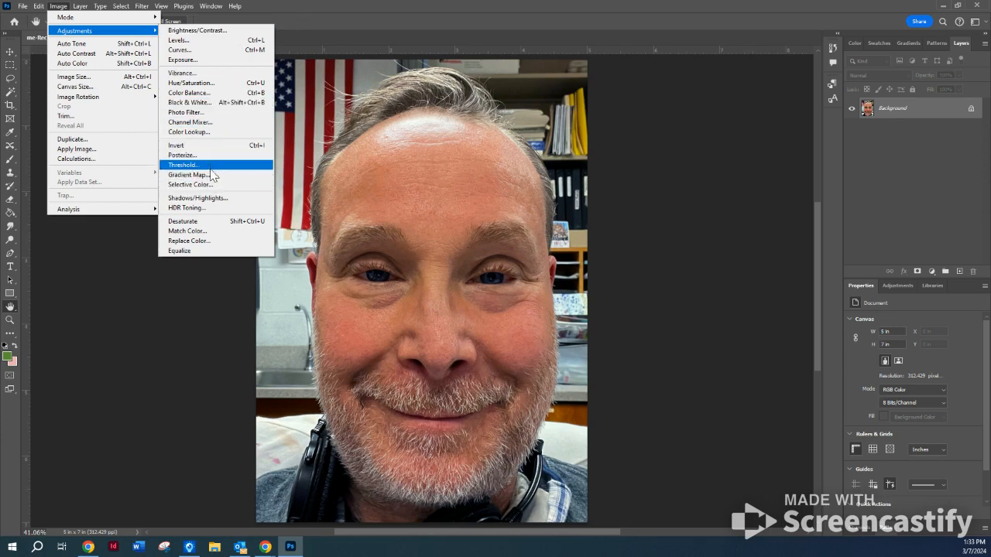
pyautogui.click(283, 4)
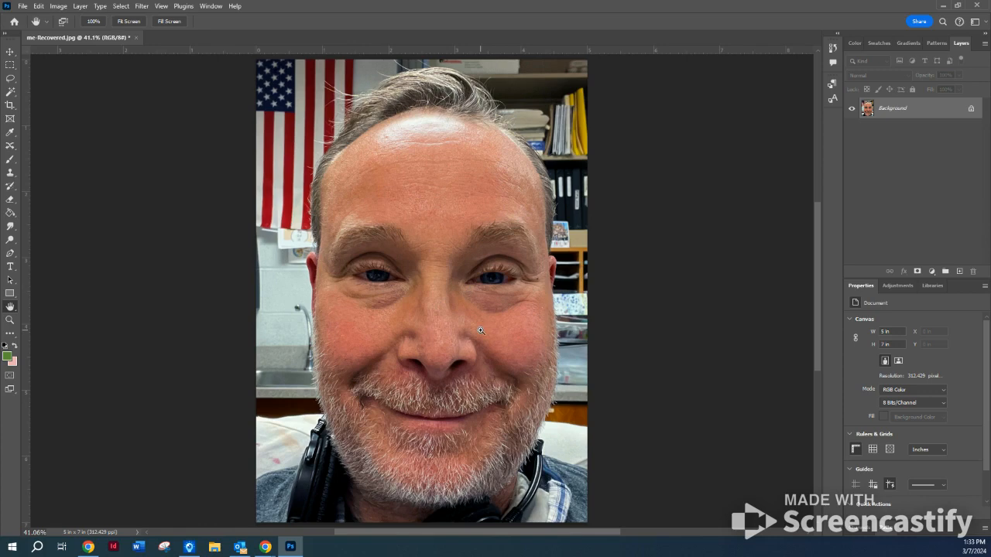
# Save the color-corrected photo under its existing file name, me-Recovered.jpg.
pyautogui.hotkey('ctrl', 's')
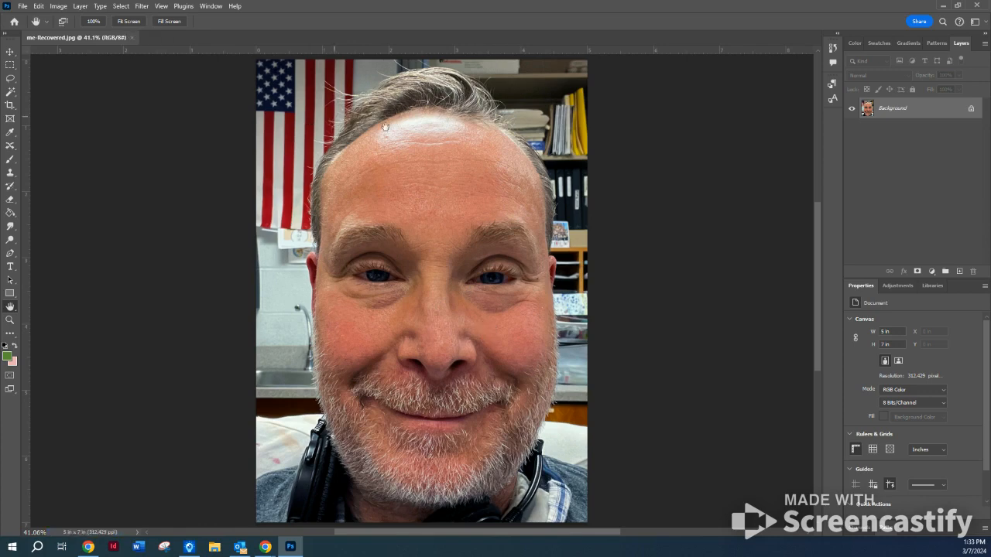